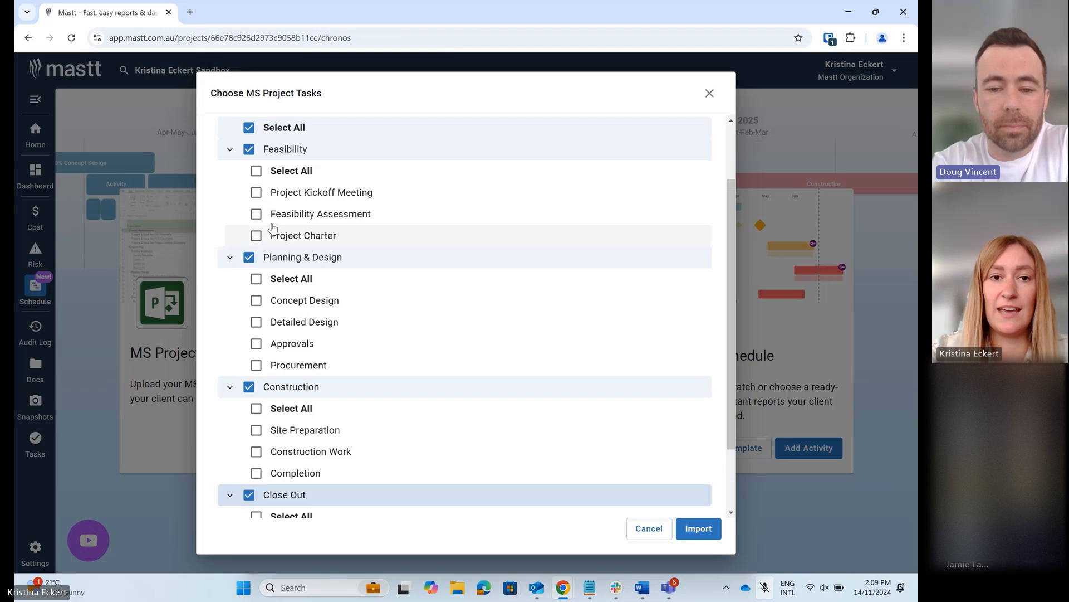
- Import all individual tasks under Feasibility, Planning & Design, Construction and Close Out from the MS Project file, excluding the phase summary tasks
click(257, 171)
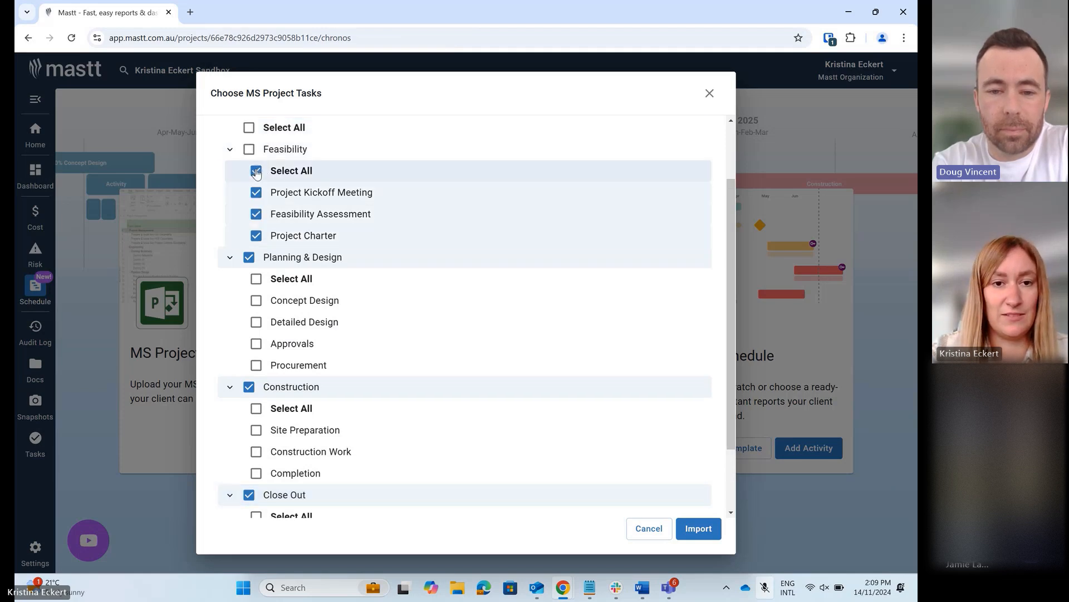
click(256, 279)
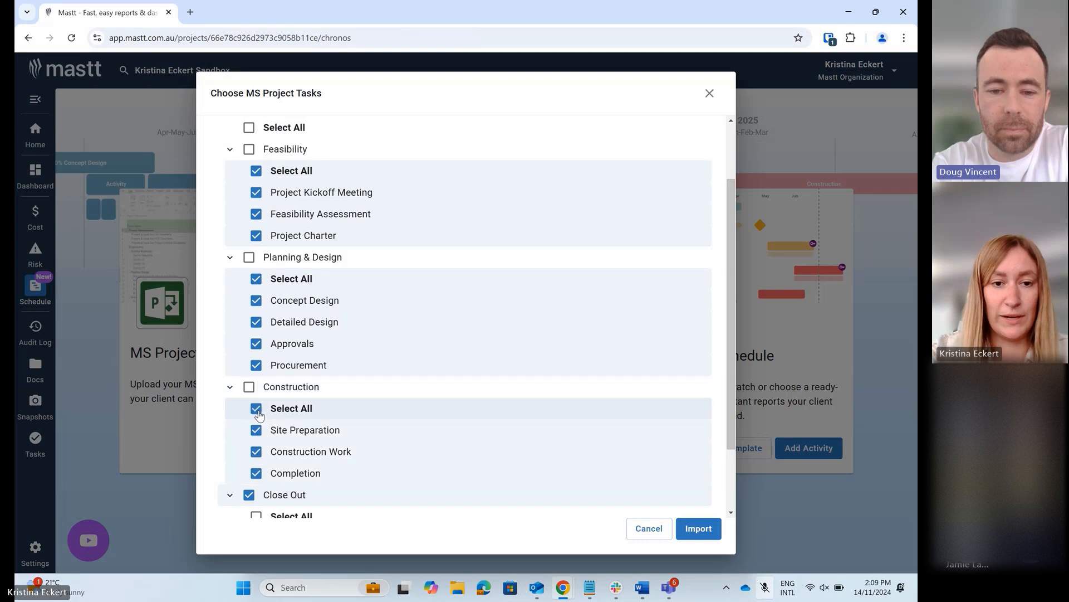
click(256, 409)
scroll(257, 412, down, 2)
click(256, 429)
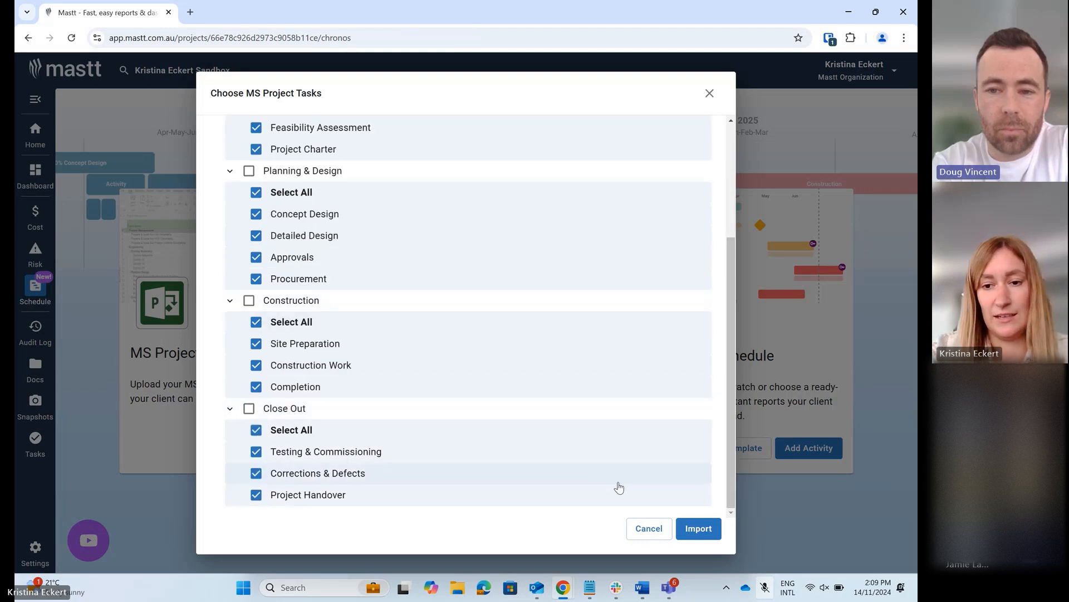
click(696, 528)
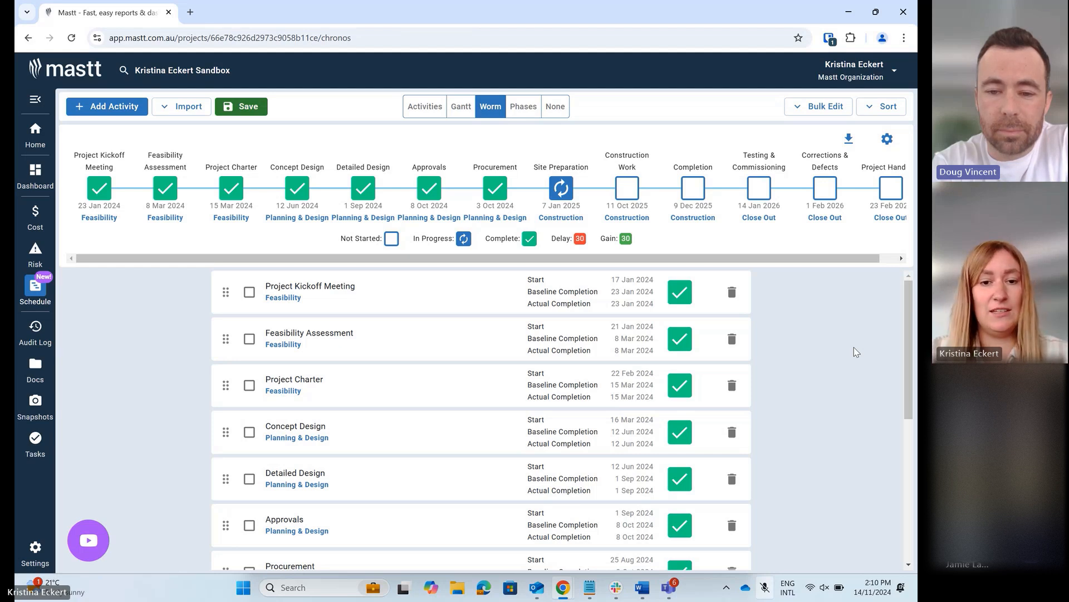
- Assign the grey branching-path icon to the Detailed Design activity and close its details
scroll(854, 348, down, 1)
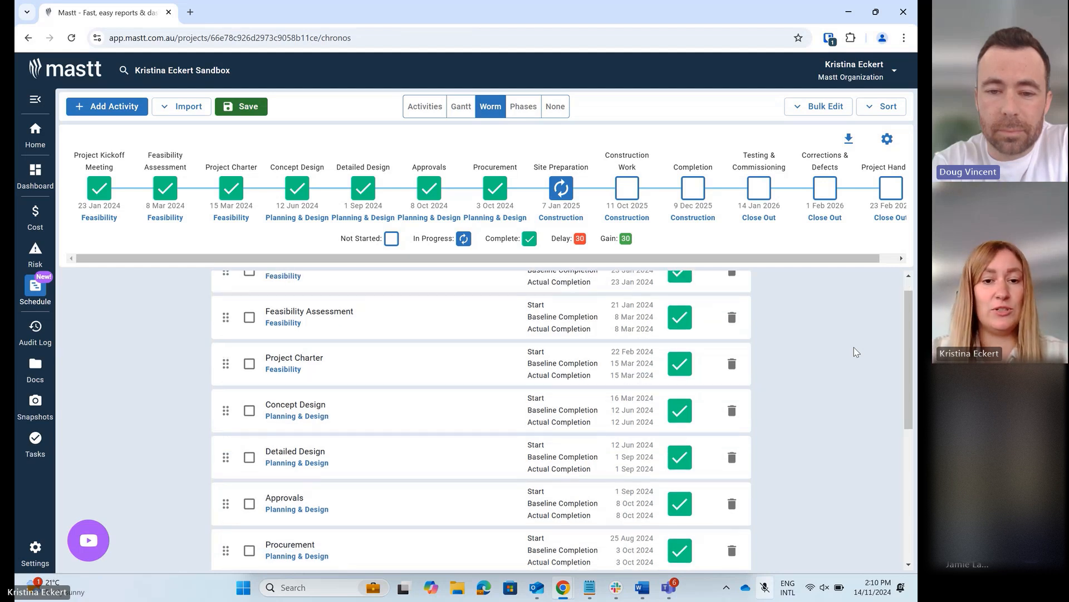
click(446, 454)
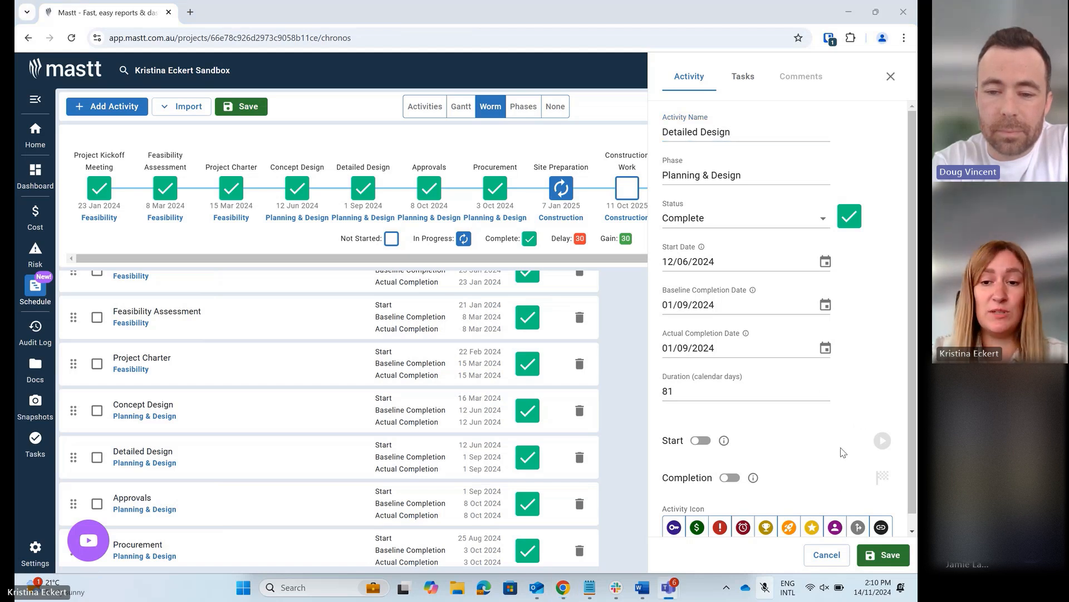
click(858, 527)
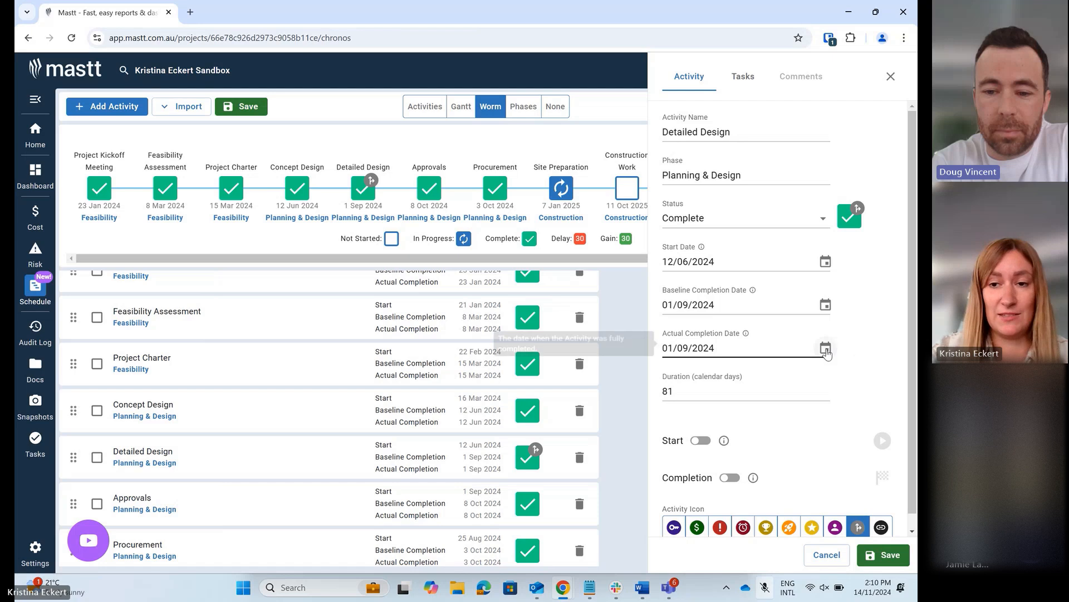
click(825, 349)
click(826, 348)
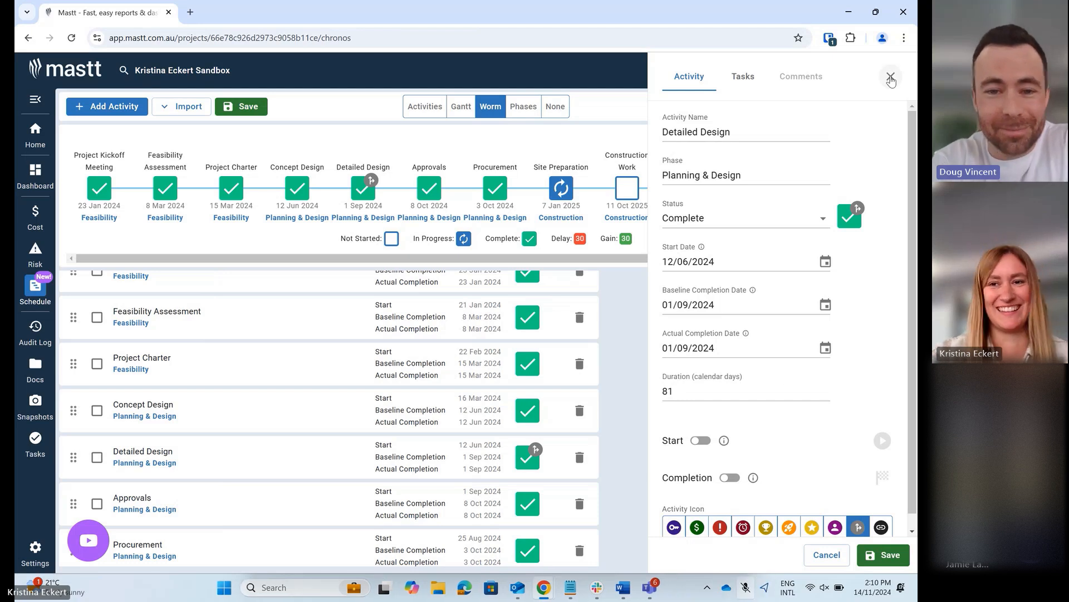
click(890, 81)
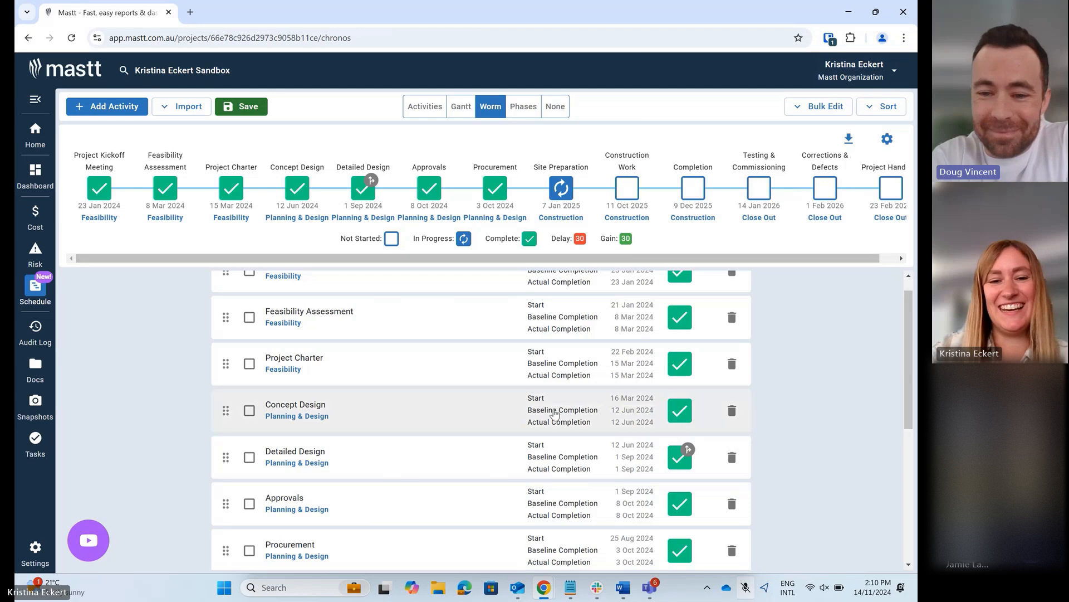
- Set the planned completion date of the Completion activity in the Construction phase to 13/12/2025
scroll(551, 411, down, 2)
scroll(554, 413, down, 3)
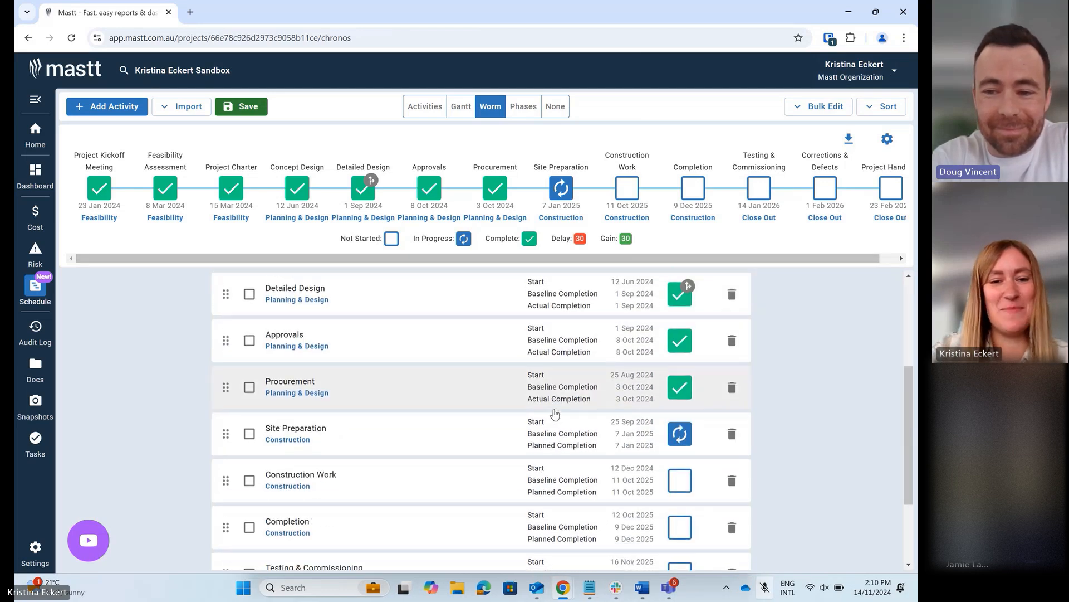
scroll(554, 412, down, 1)
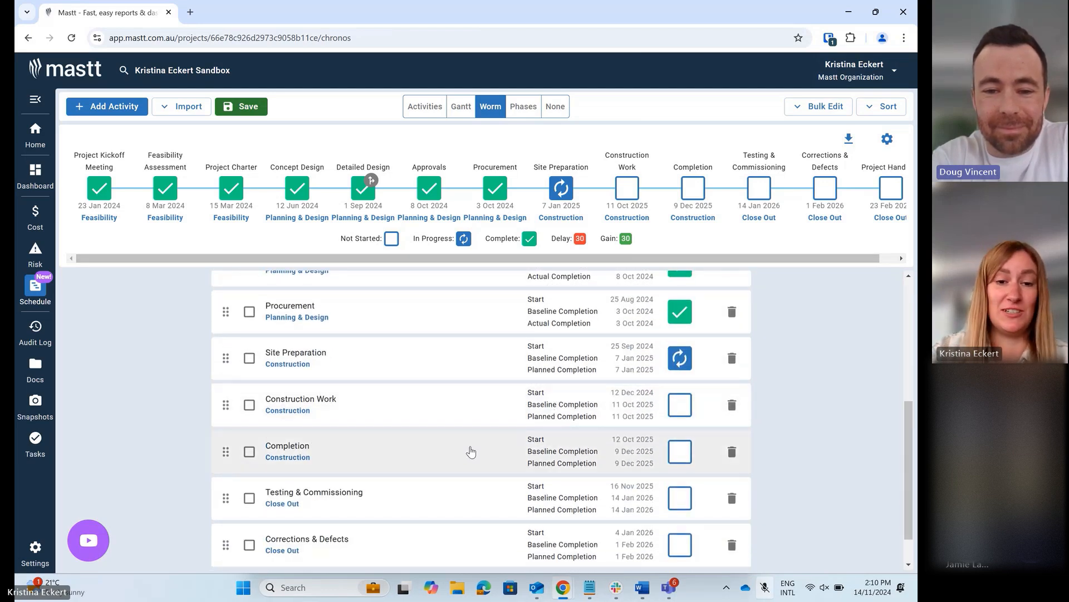
click(471, 453)
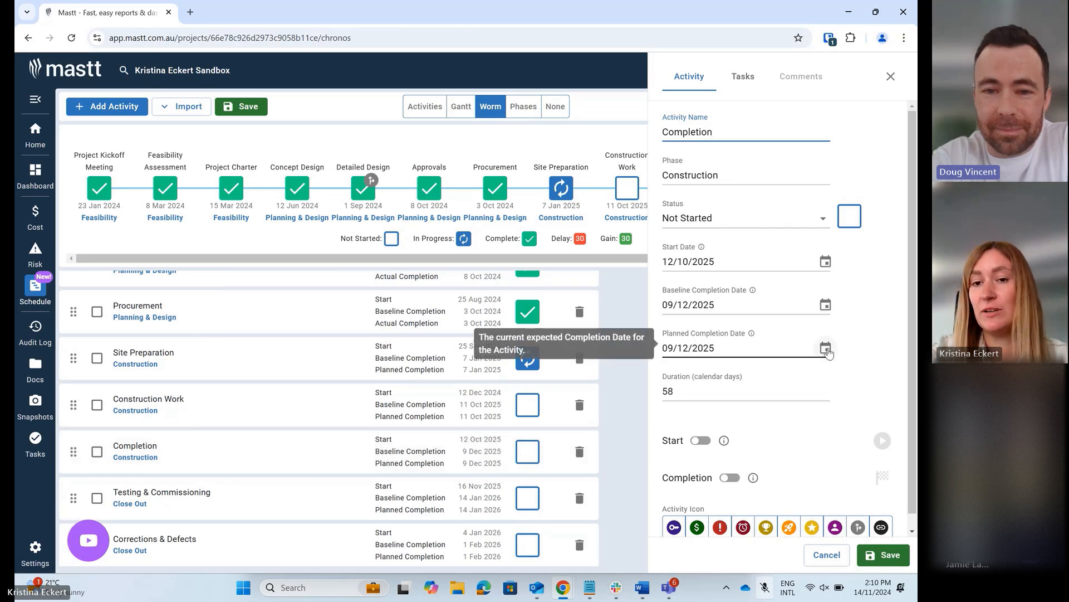
click(825, 348)
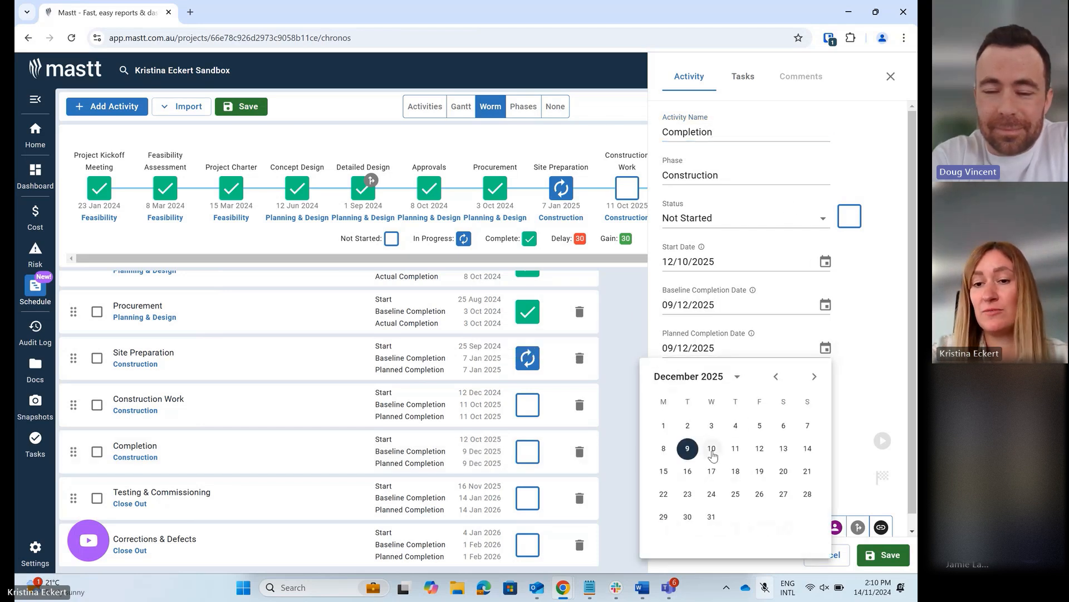
click(783, 448)
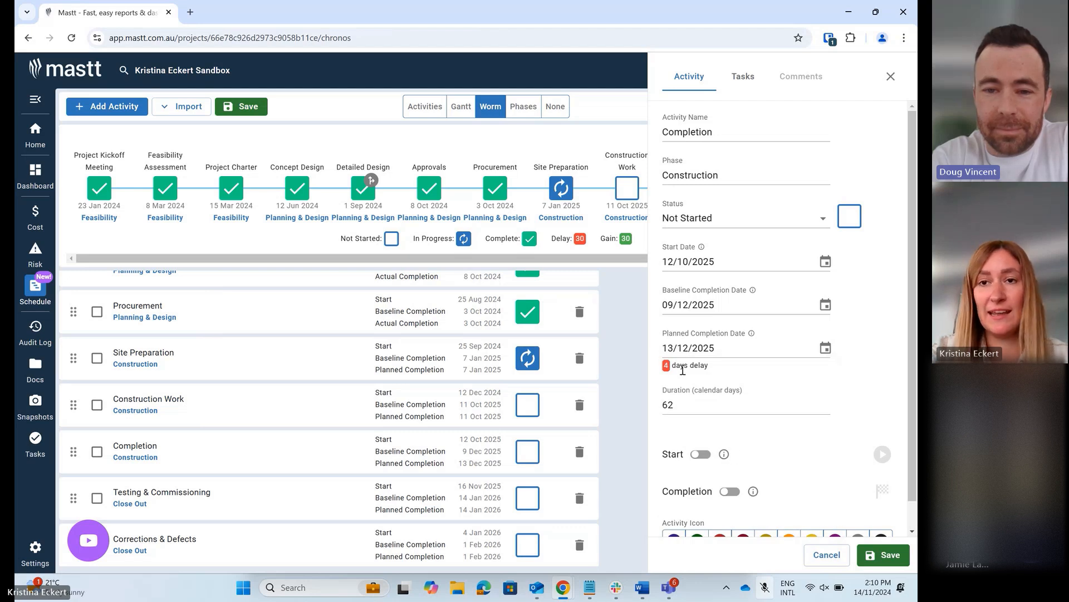
click(891, 76)
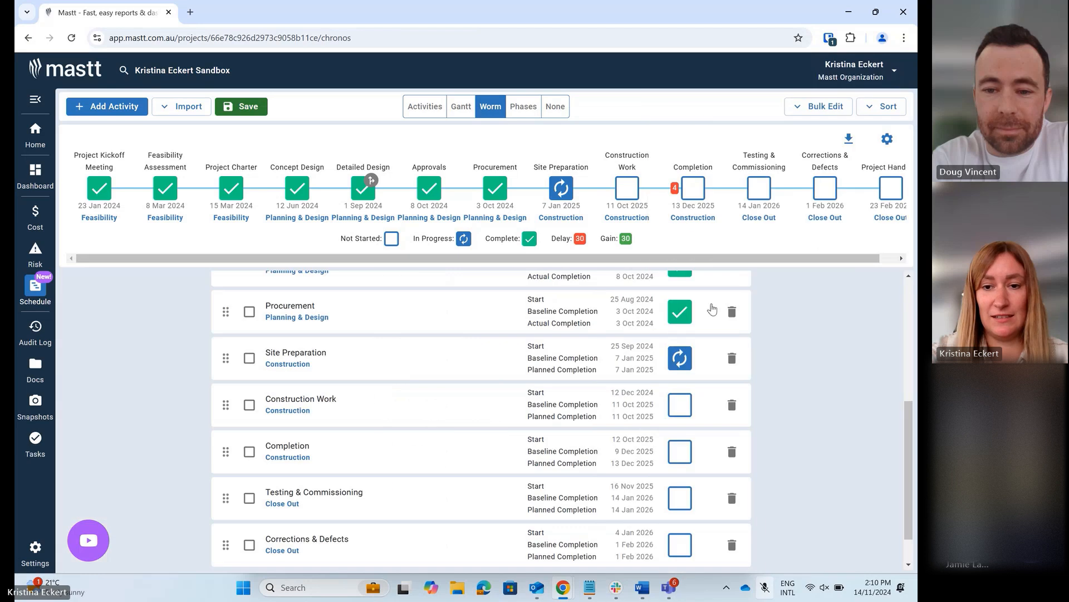
- Move the start and planned completion dates of Testing & Commissioning, Corrections & Defects and Project Handover 4 days later in bulk
scroll(680, 340, down, 1)
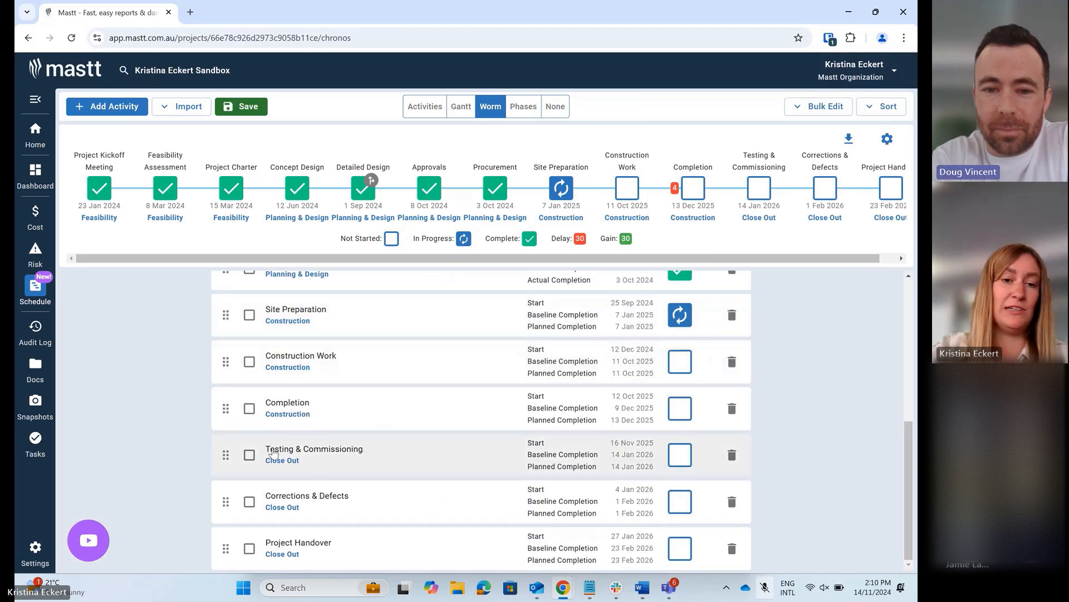
click(249, 454)
click(249, 501)
click(250, 549)
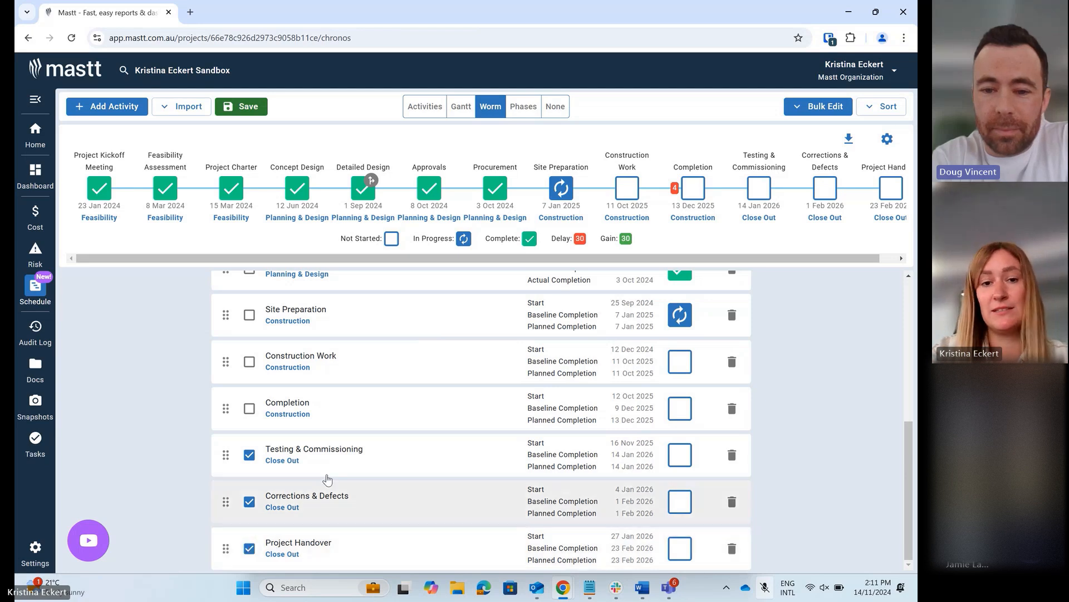
click(808, 109)
click(809, 131)
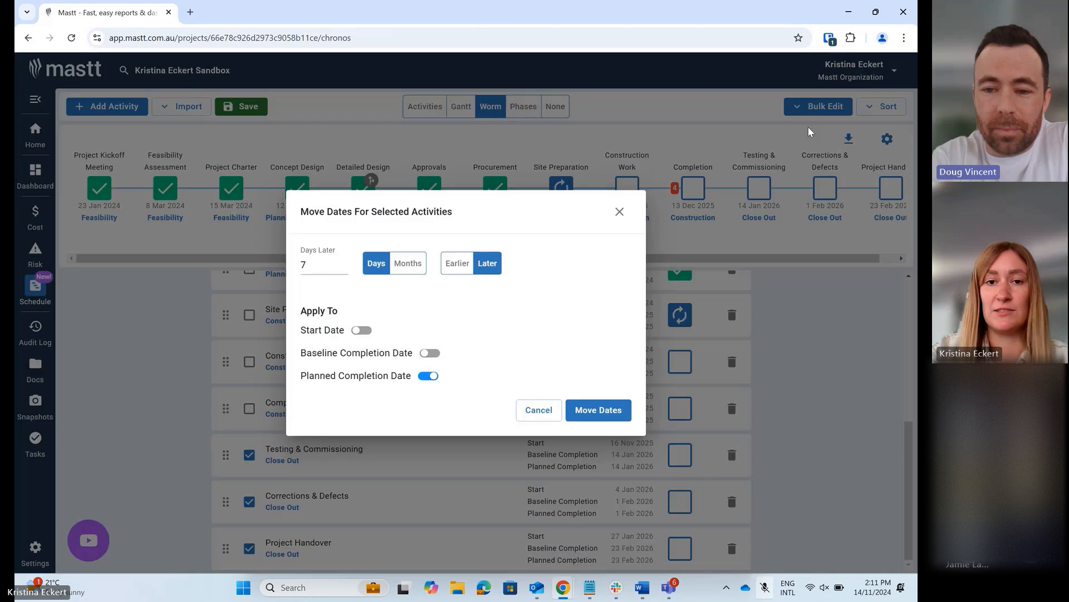
click(312, 265)
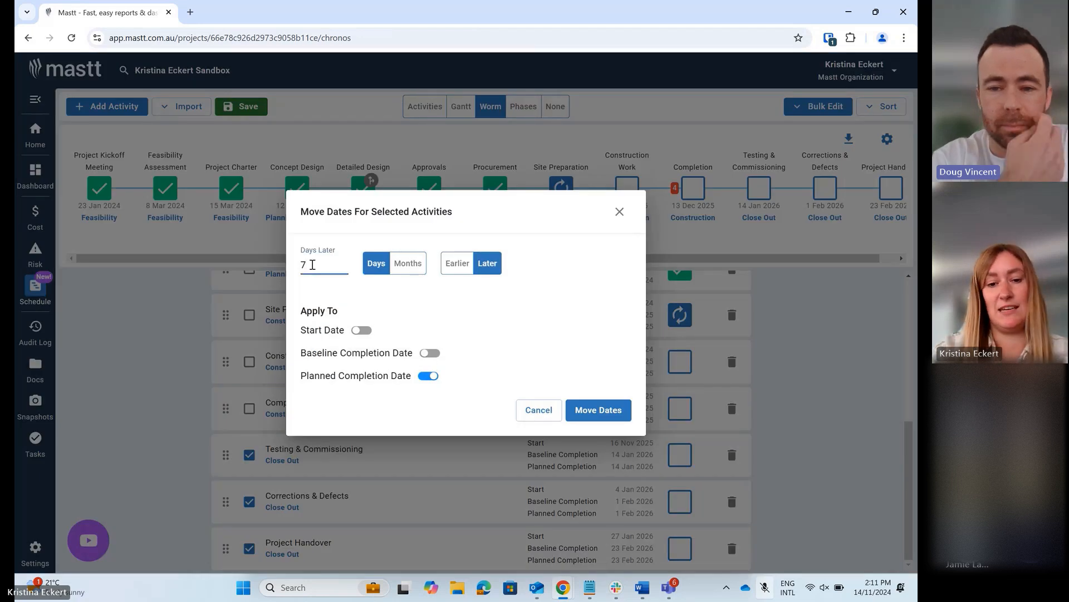
key(BackSpace)
text(4)
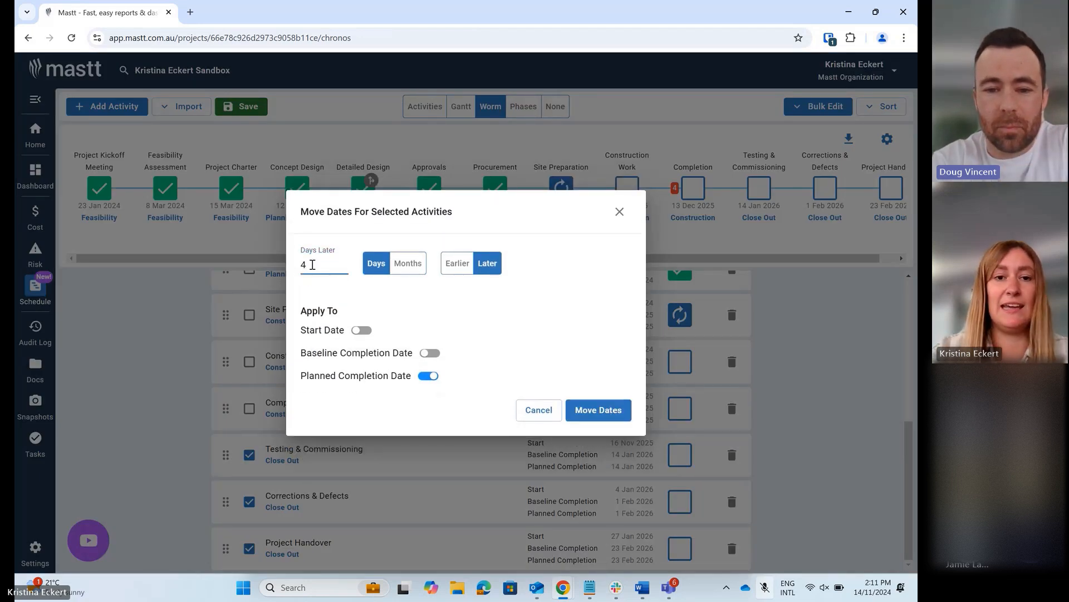
click(361, 330)
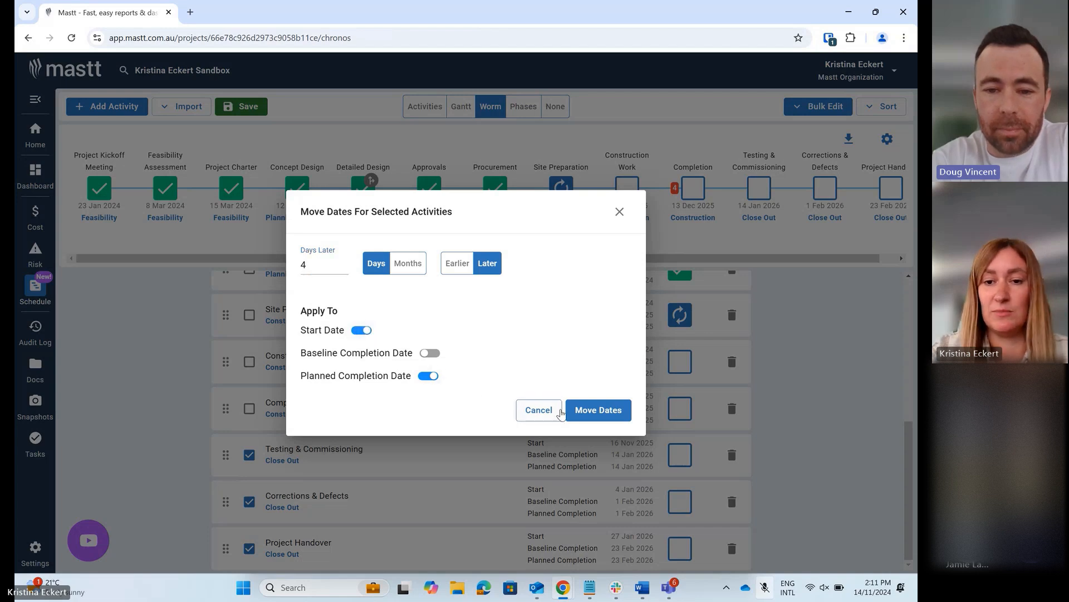
click(592, 418)
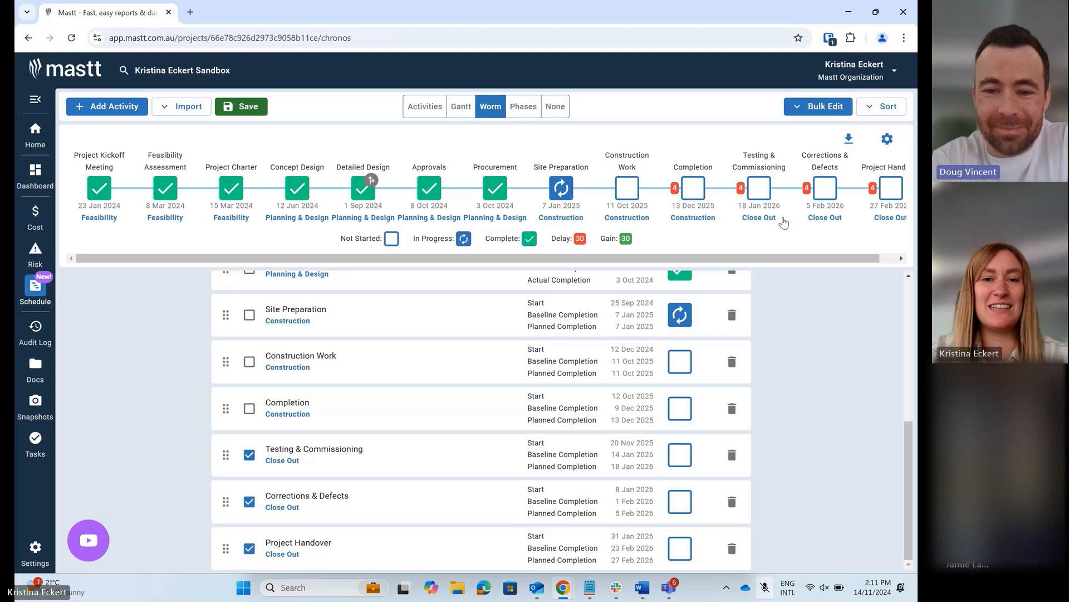
- Review the schedule in the Gantt, Activities and Phases views, and return to the Worm view
click(461, 107)
scroll(410, 234, down, 3)
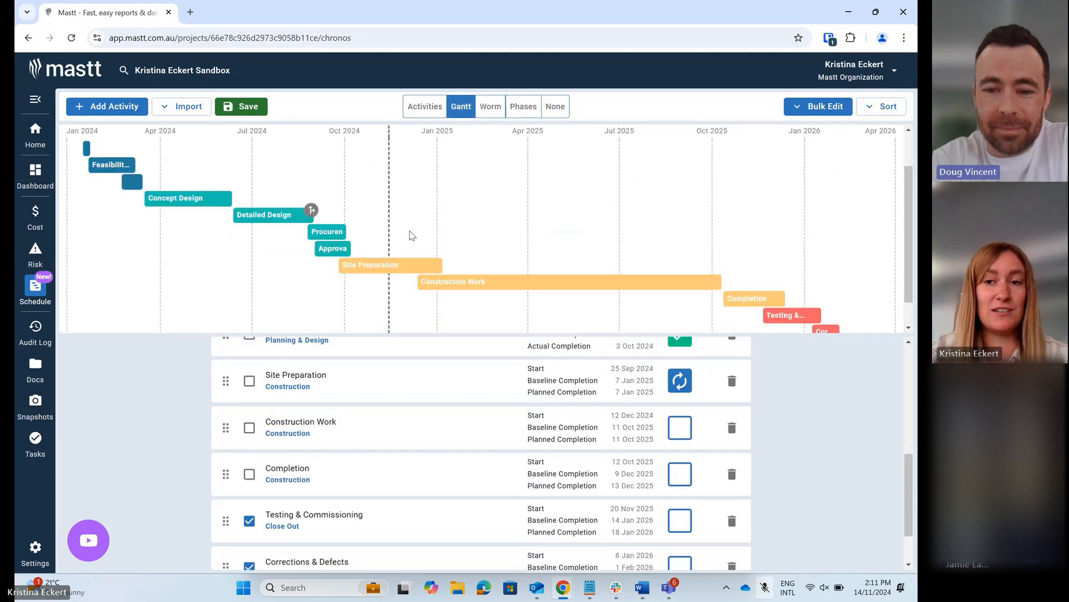
scroll(410, 234, up, 3)
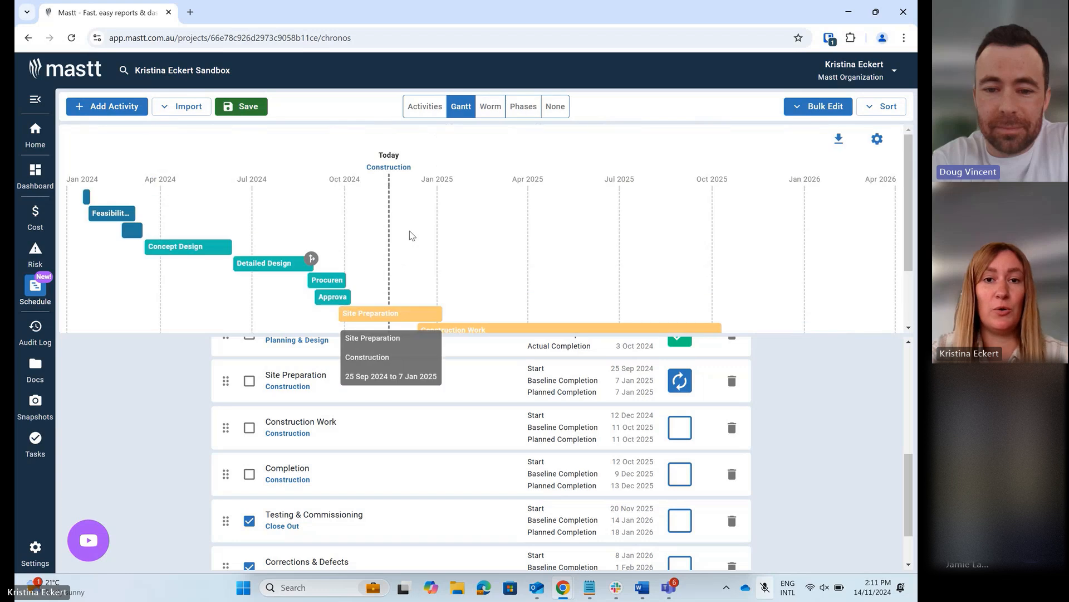
click(425, 107)
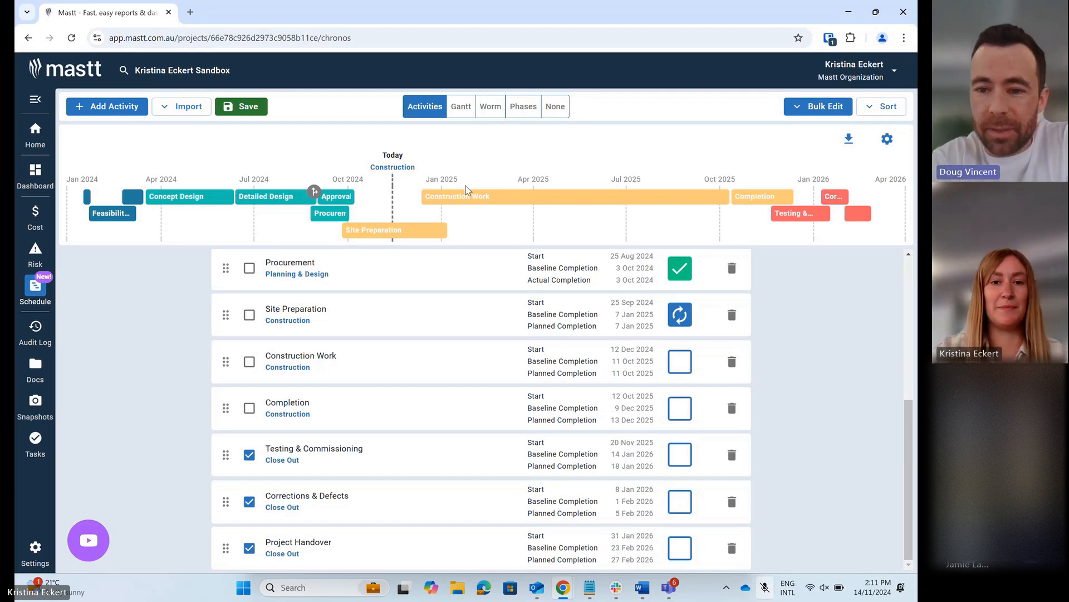
click(529, 113)
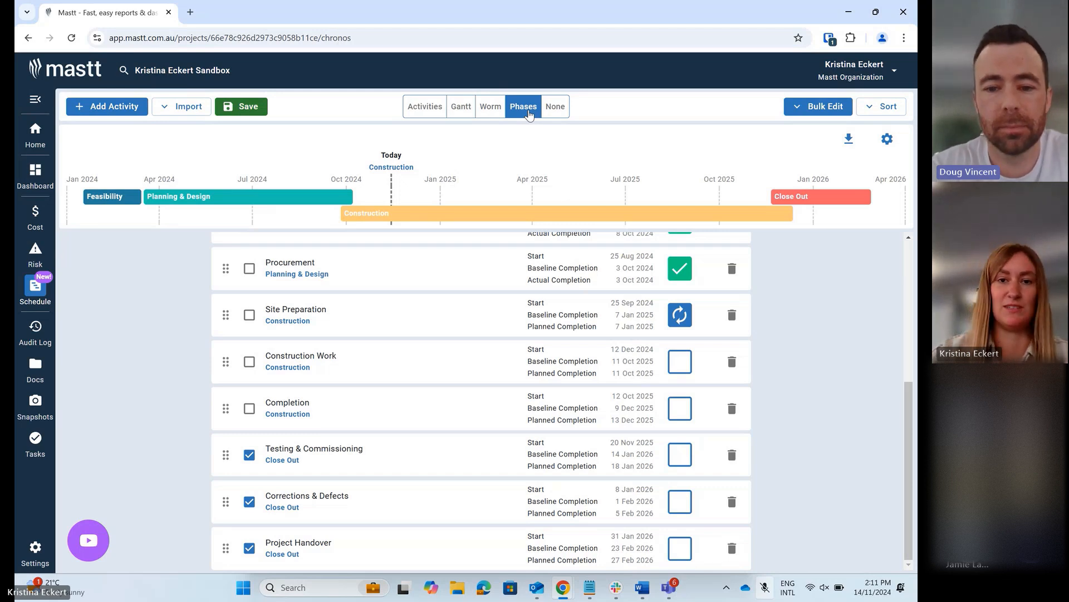
click(493, 109)
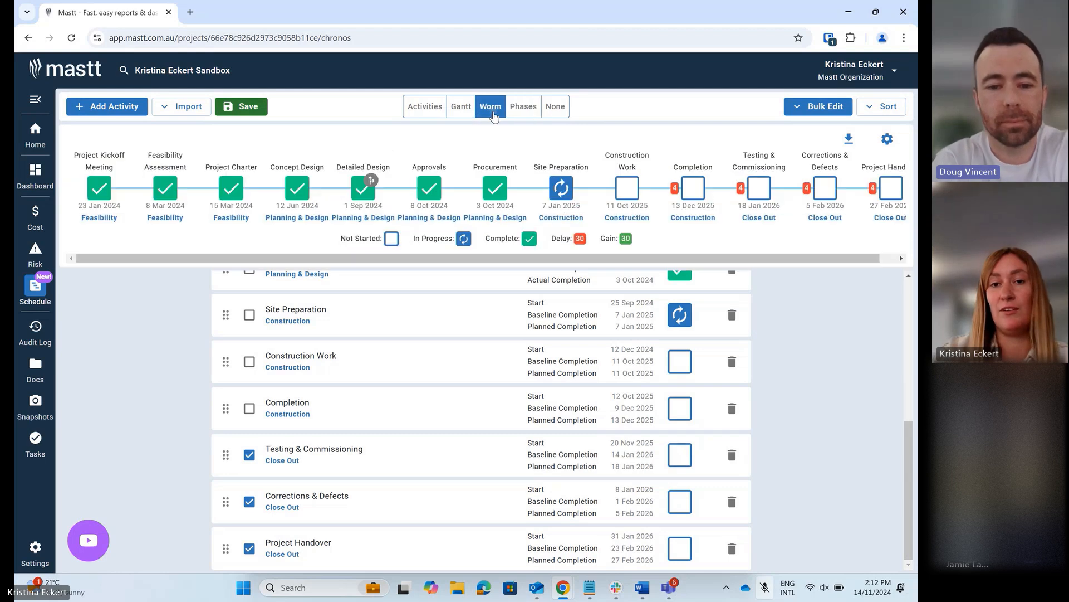
- Configure the worm with delays hidden, a larger width and wrapping to multiple lines, and save the schedule
right_click(891, 143)
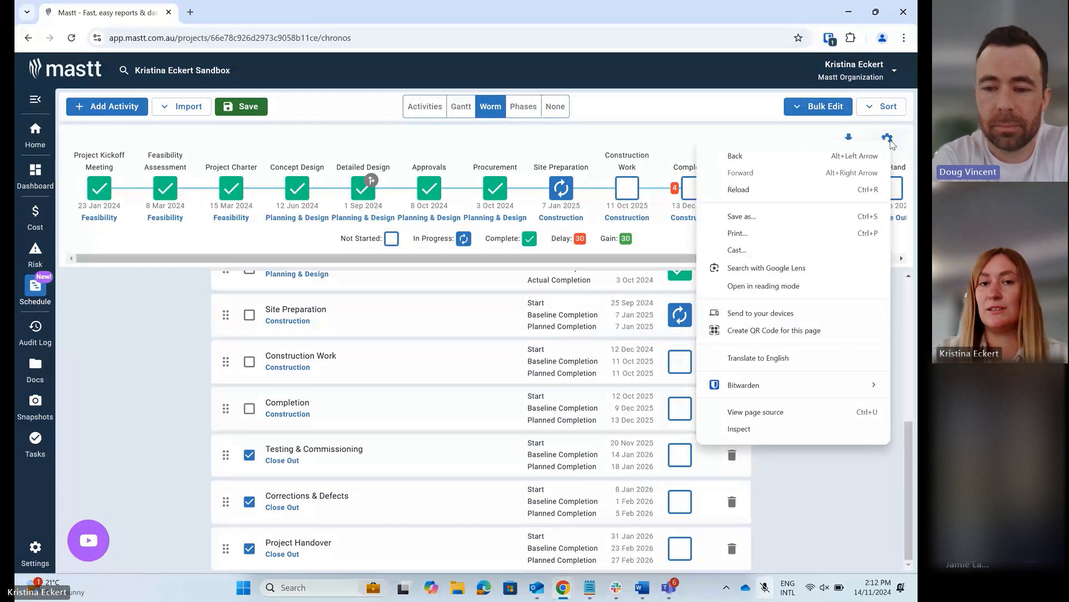
click(888, 139)
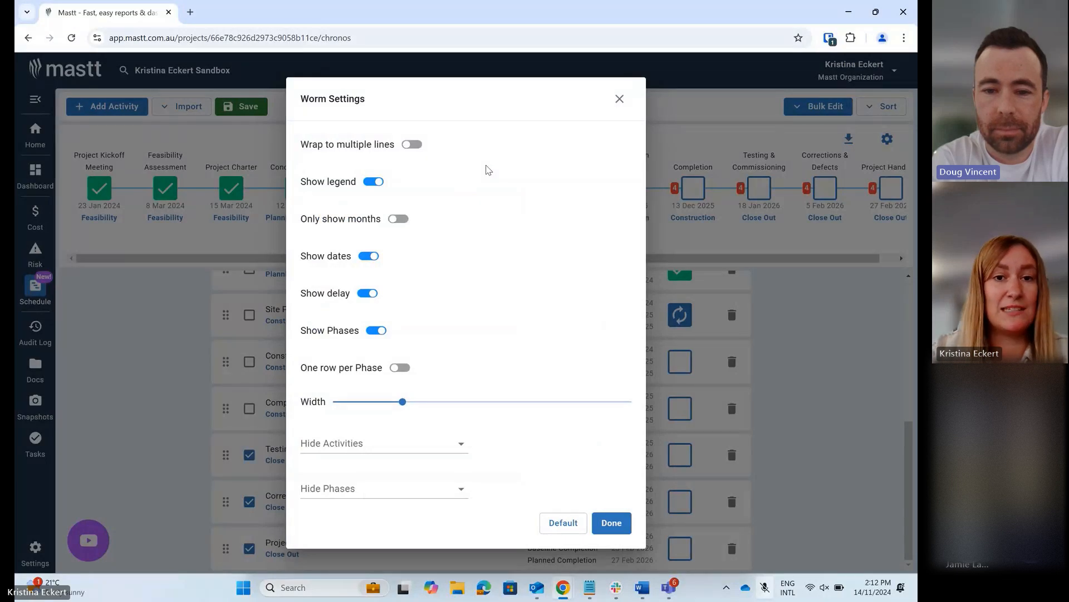
click(360, 296)
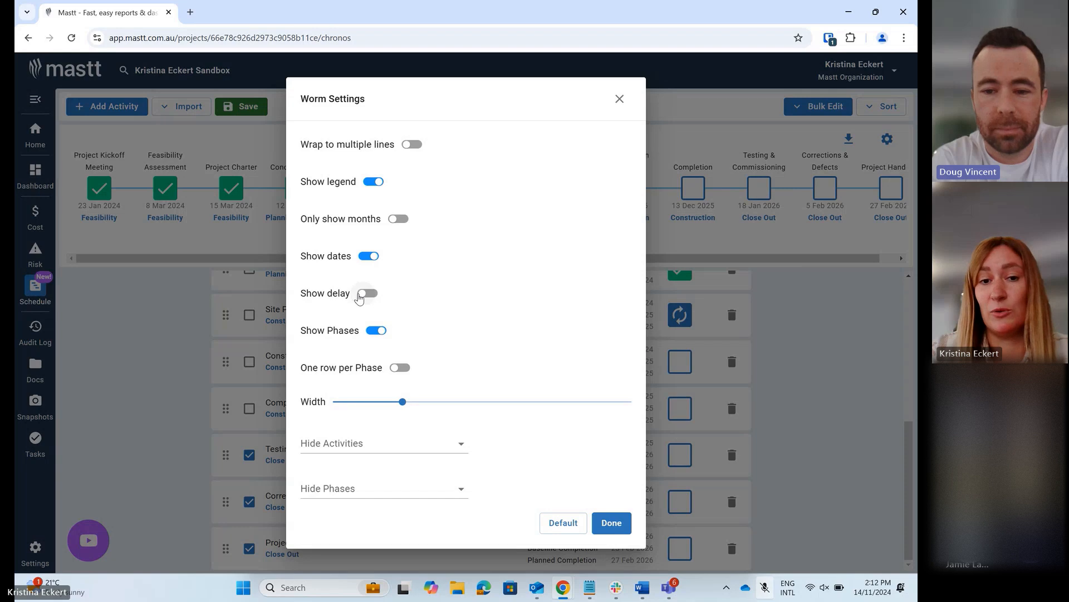
drag(405, 406, 450, 406)
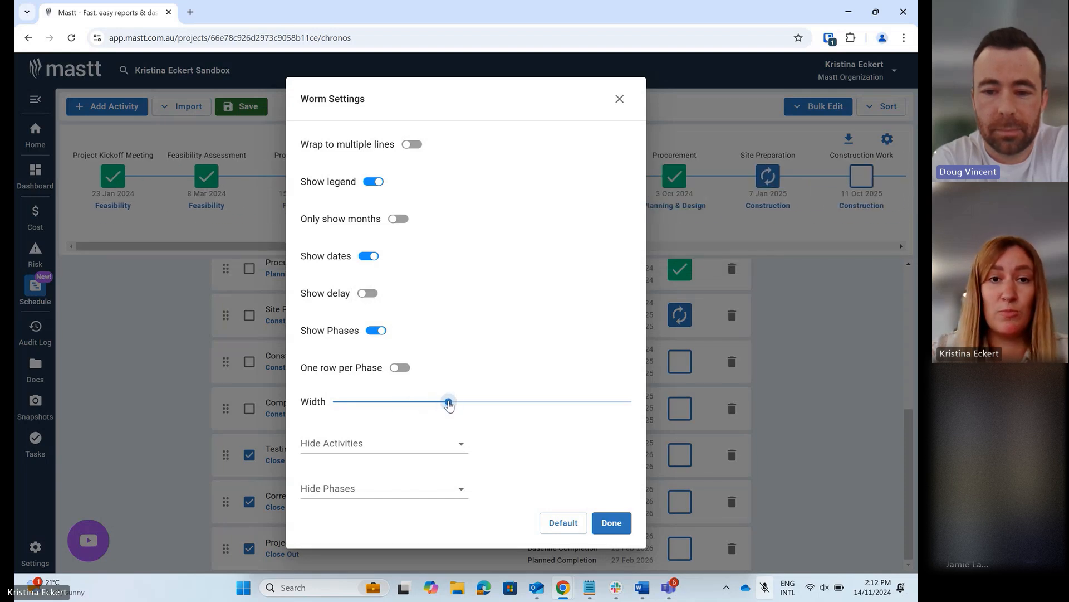
click(412, 145)
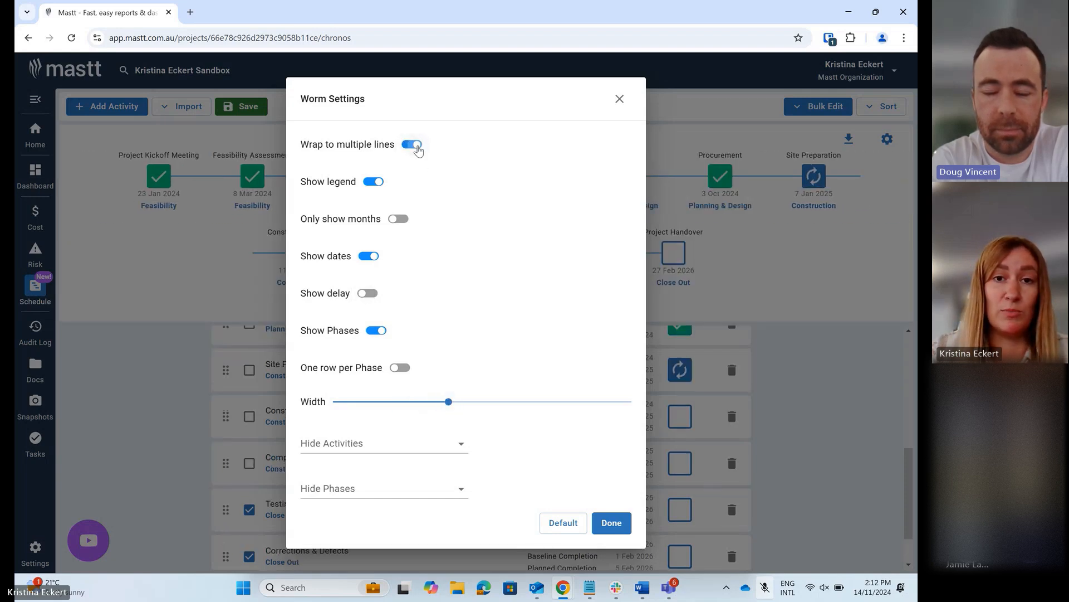
click(617, 525)
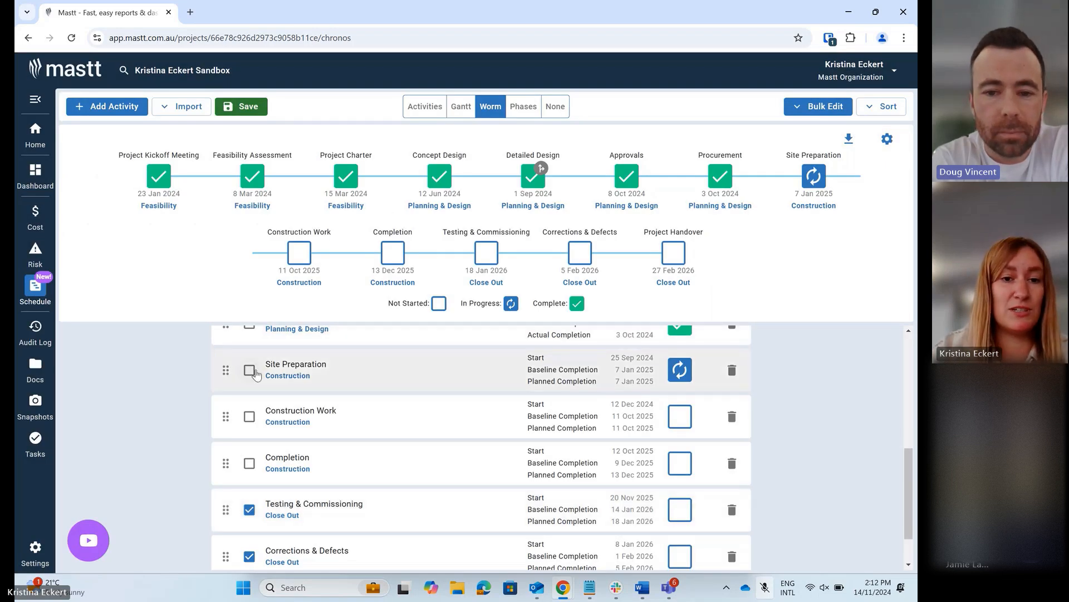
click(253, 106)
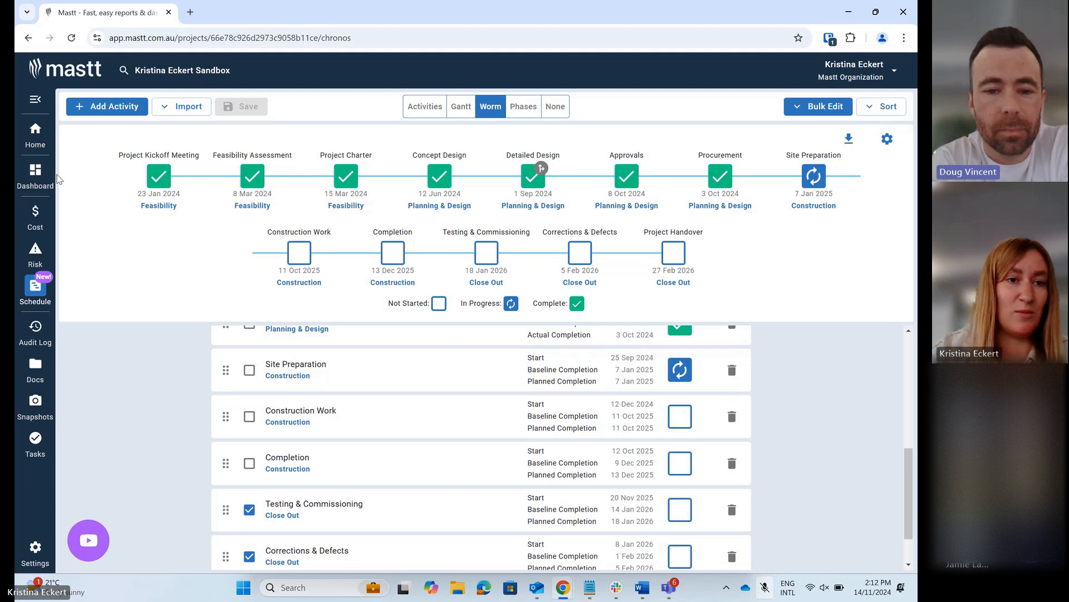
- Open the project's Schedule Report dashboard and review its phases, Gantt, worm and activities table
click(37, 176)
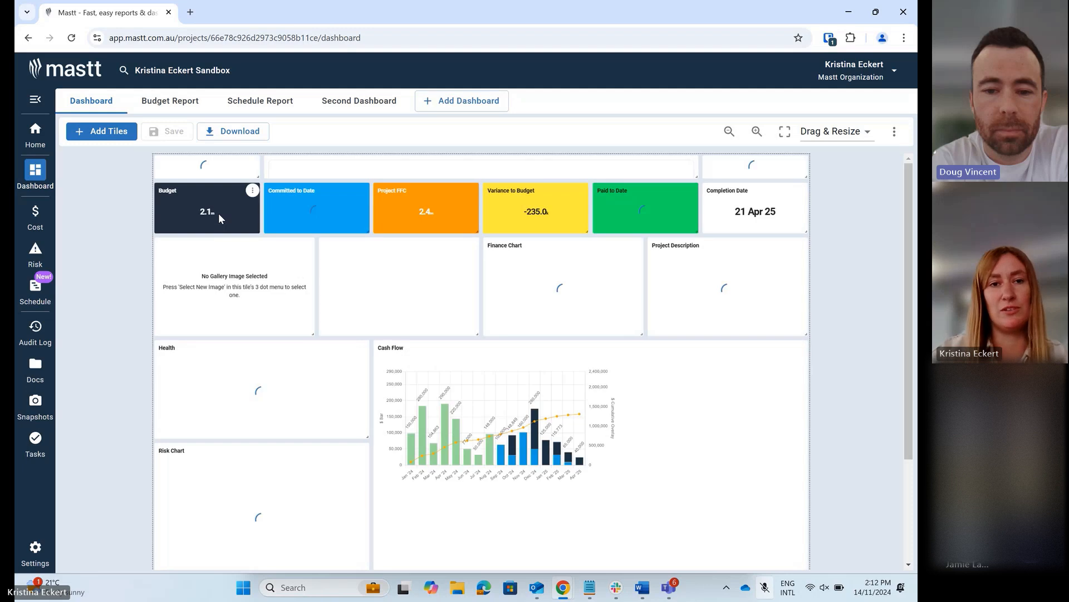
click(279, 102)
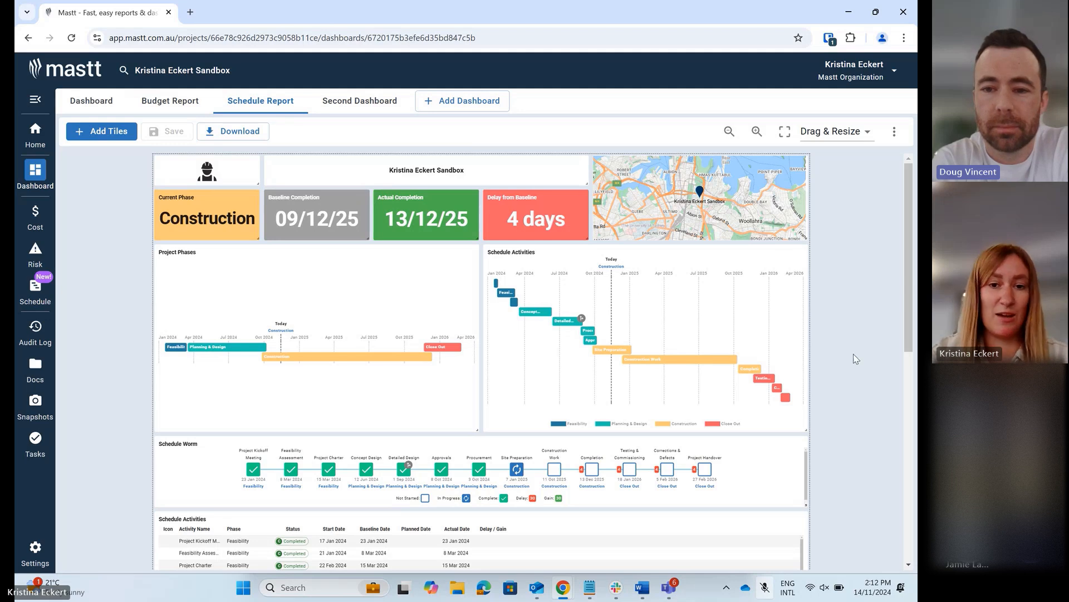
scroll(853, 355, down, 1)
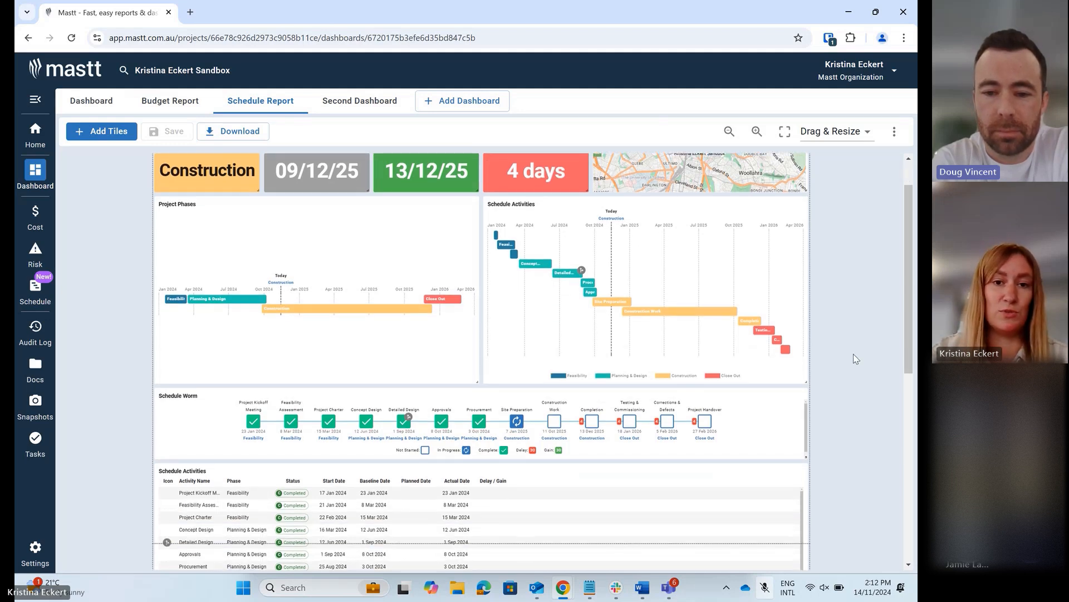
scroll(853, 355, down, 3)
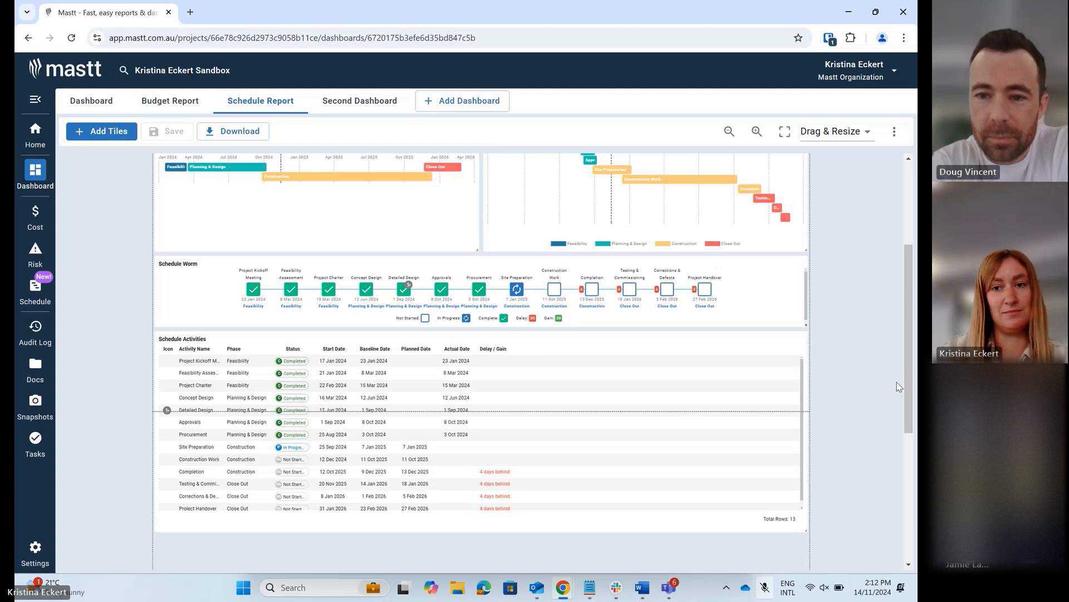
click(534, 16)
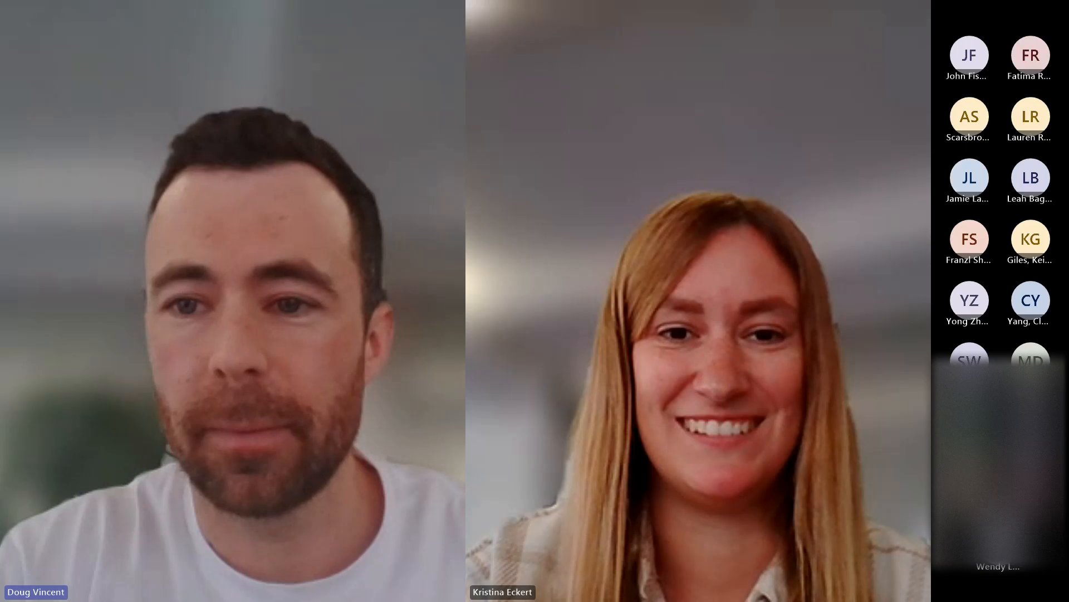